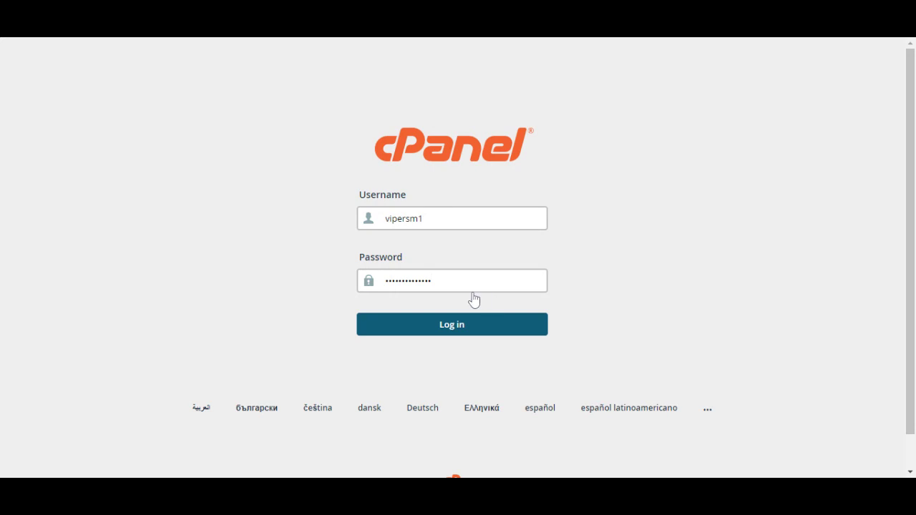
Submit the filled-in username and password to log in to cPanel.
key(Return)
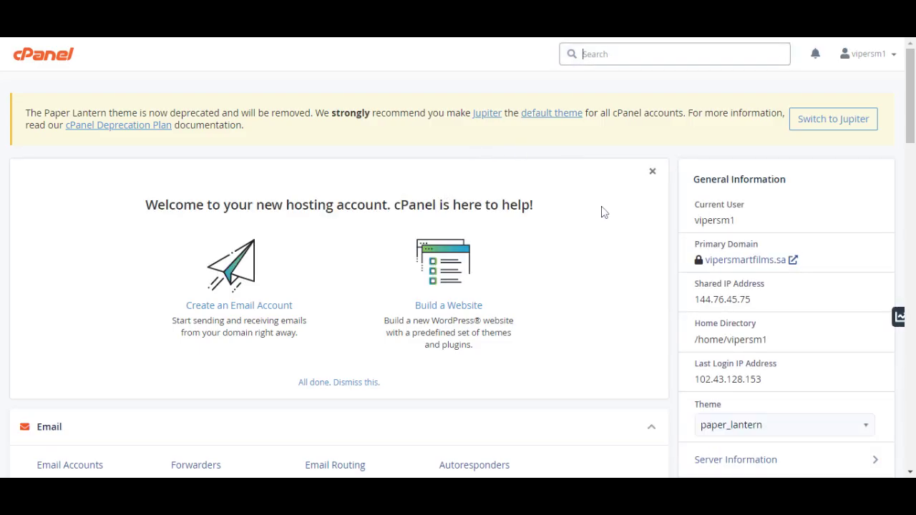
Go to Email Accounts in the Email section to reach the Create form.
scroll(603, 211, down, 3)
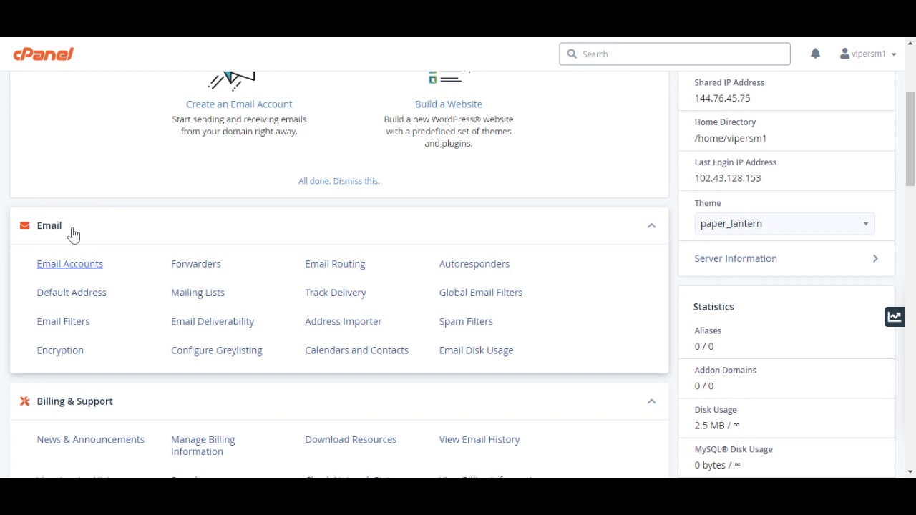
click(69, 264)
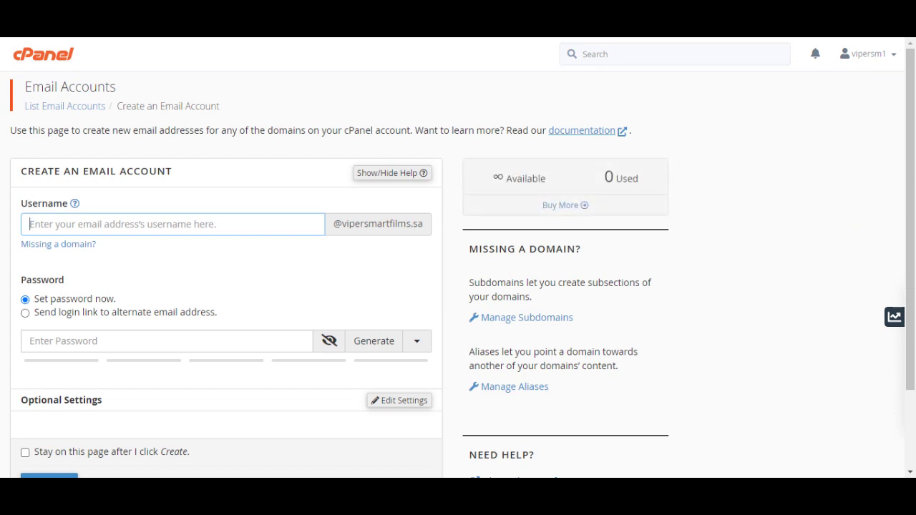
Enter 'info' as the username after trying 'sales', and check the domain part.
text(i)
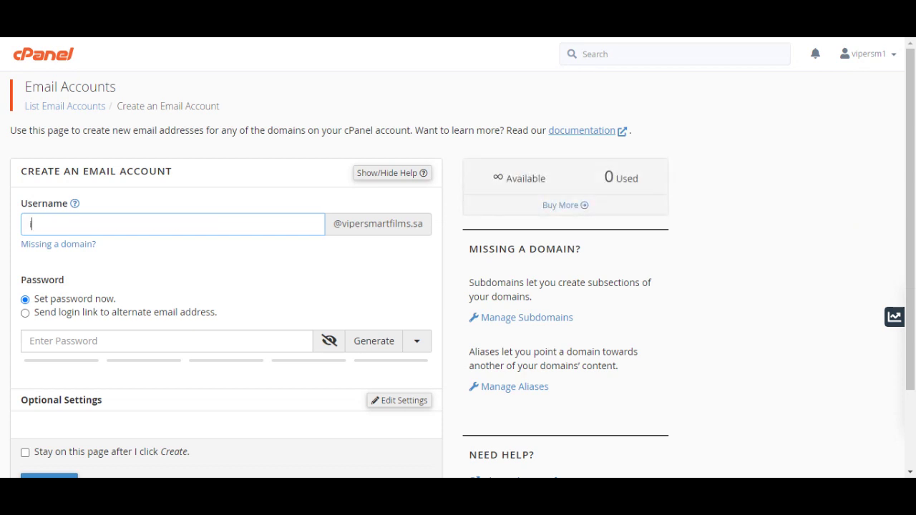
text(nfo)
key(ctrl+a)
text(sales)
key(BackSpace)
key(BackSpace)
key(BackSpace)
key(BackSpace)
key(BackSpace)
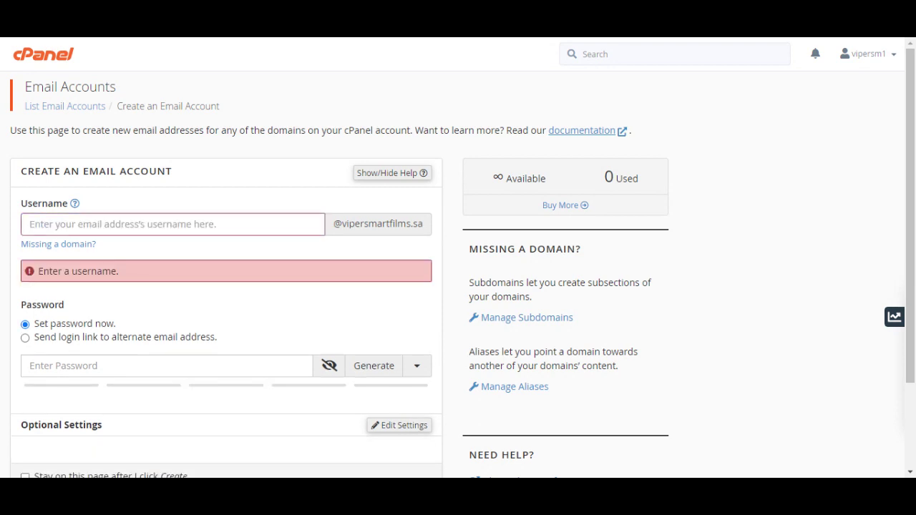
text(info)
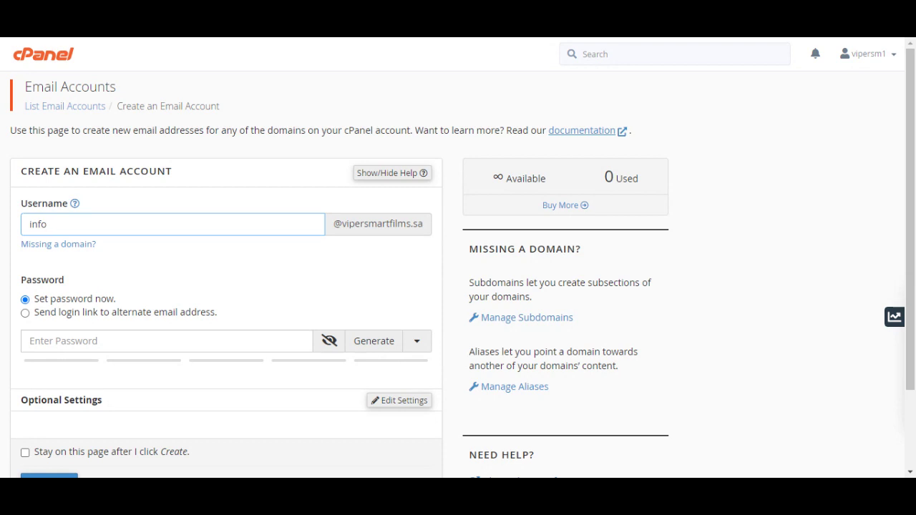
drag(332, 224, 423, 224)
click(422, 191)
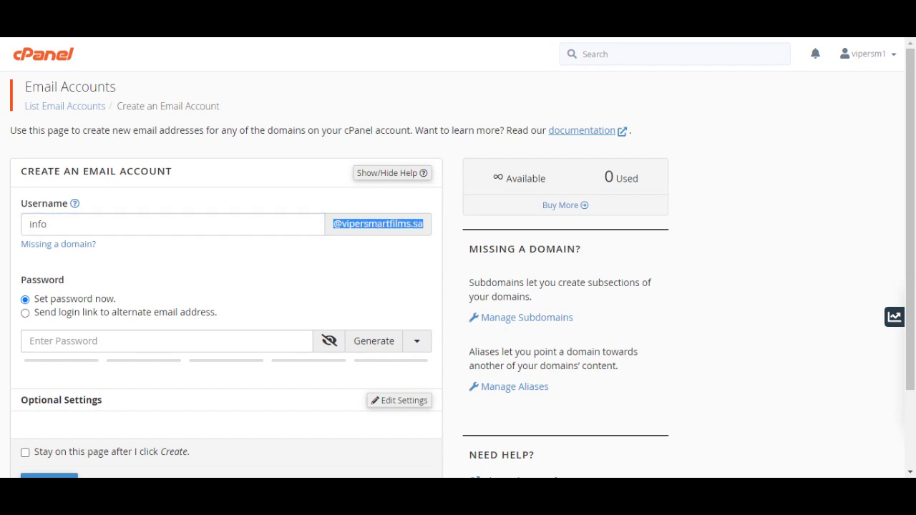
scroll(213, 248, down, 2)
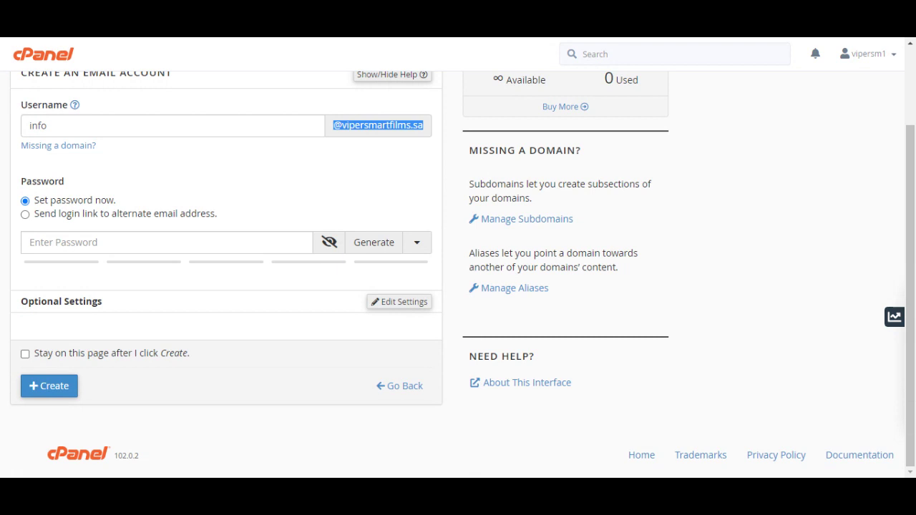
click(286, 242)
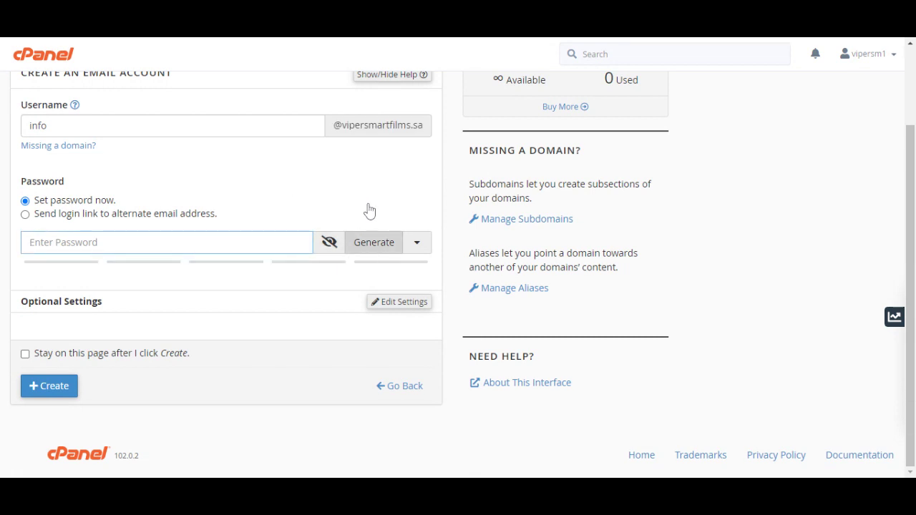
Try a custom password, then regenerate a random password rated strength 100.
click(369, 242)
triple_click(71, 242)
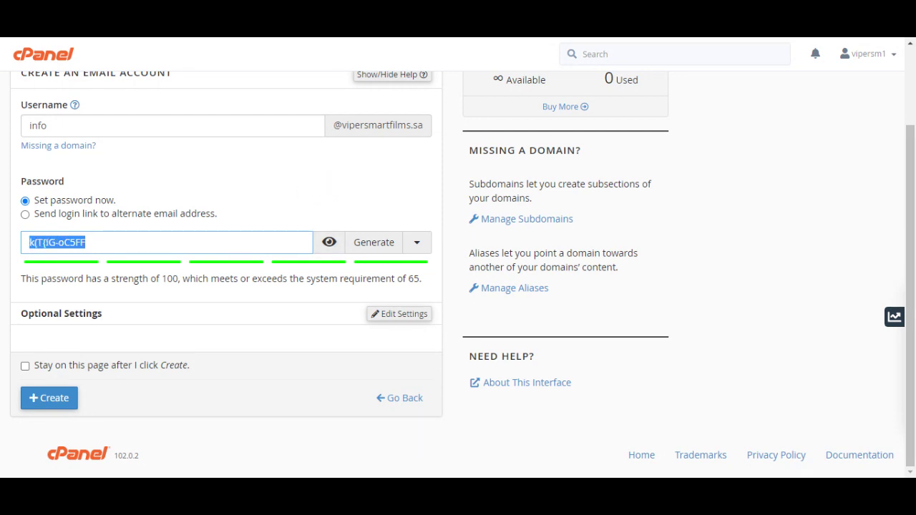
key(BackSpace)
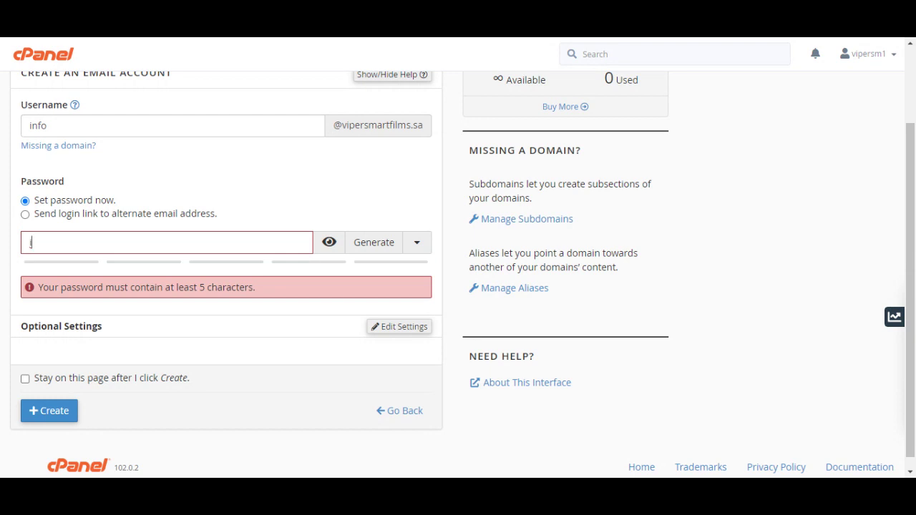
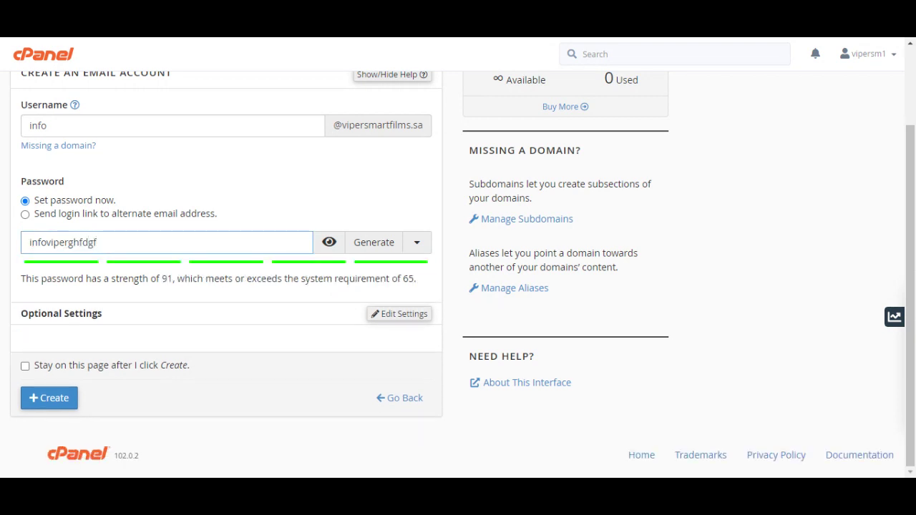
click(293, 180)
click(299, 239)
key(ctrl+a)
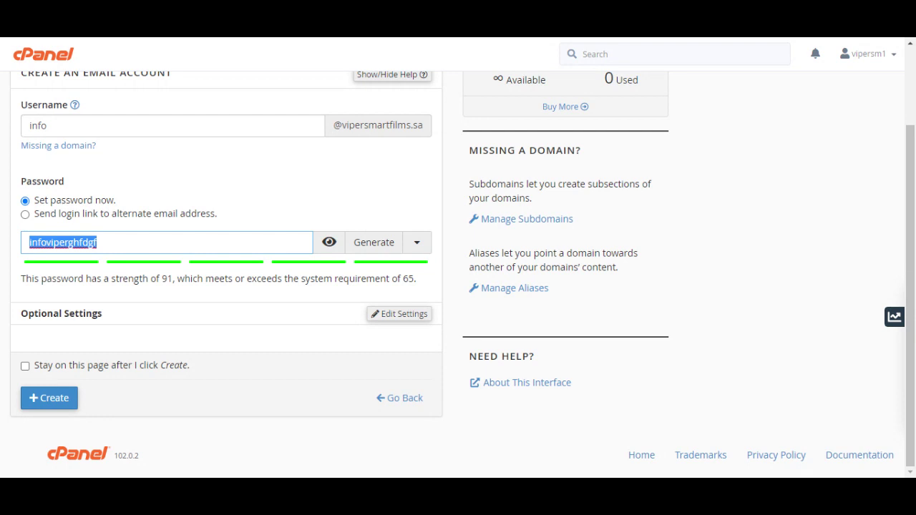
key(Tab)
key(Tab)
key(Return)
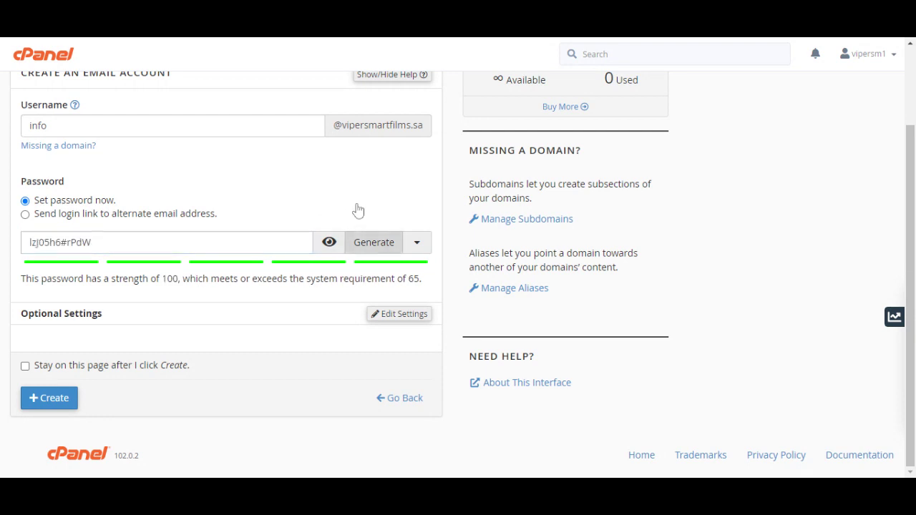
key(shift+Tab)
key(shift+Tab)
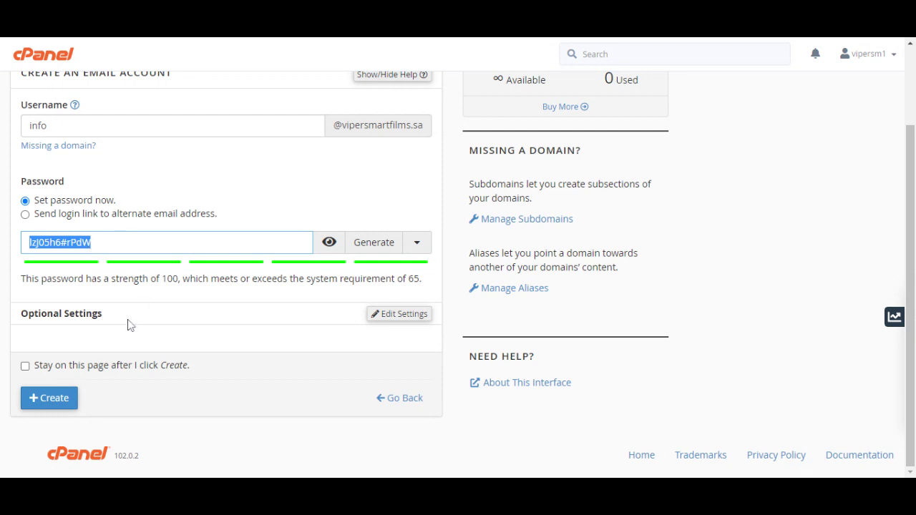
Create the info account, then select its address and choose Check Email.
click(40, 391)
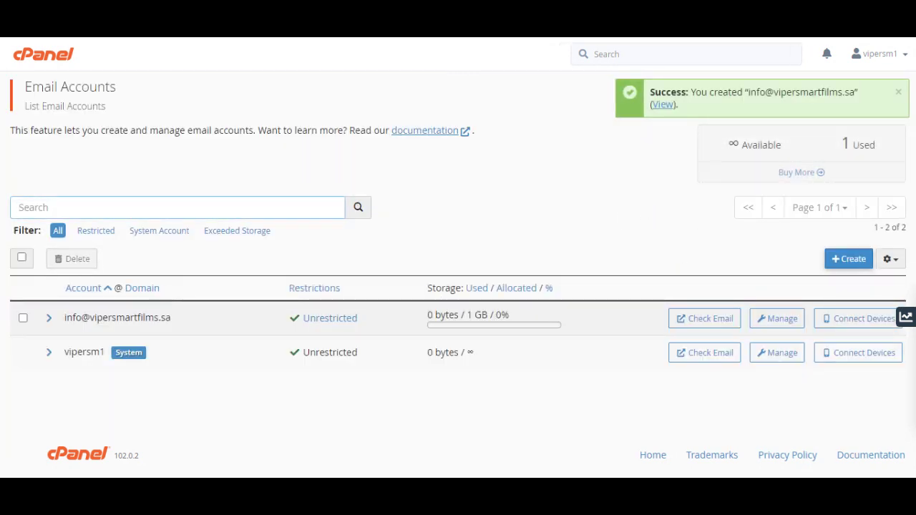
triple_click(161, 318)
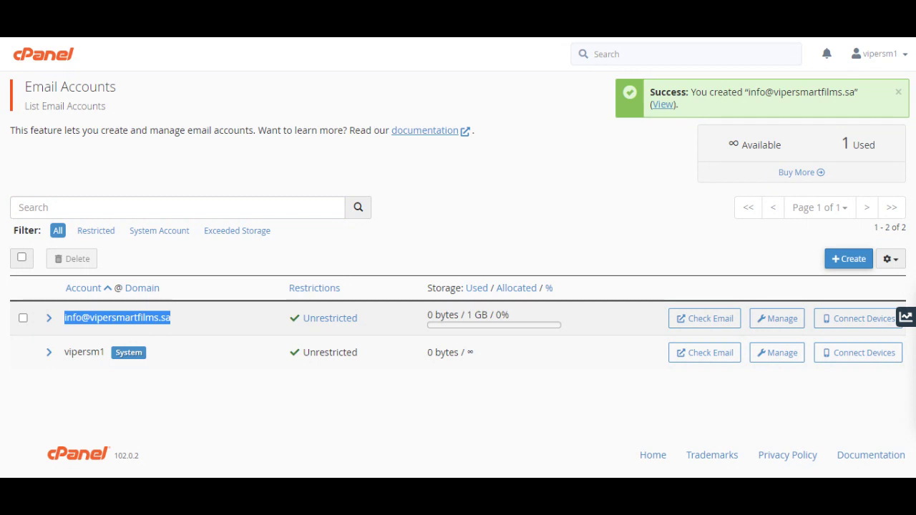
click(728, 313)
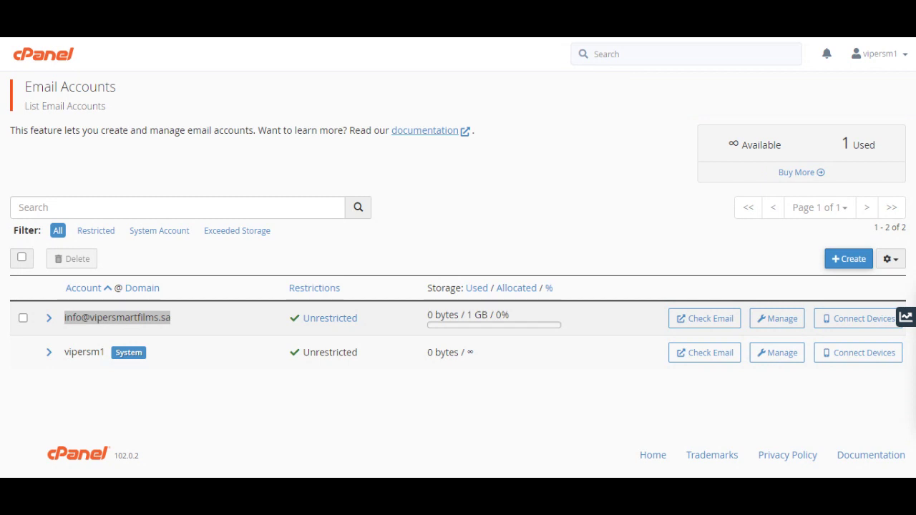
Open Manage for the info account and confirm Delete Email Account.
click(169, 278)
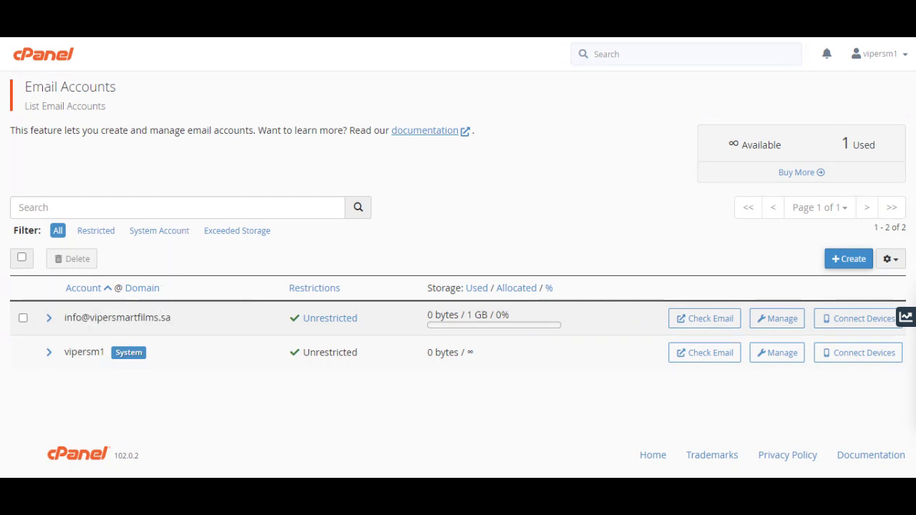
click(794, 302)
scroll(257, 227, down, 2)
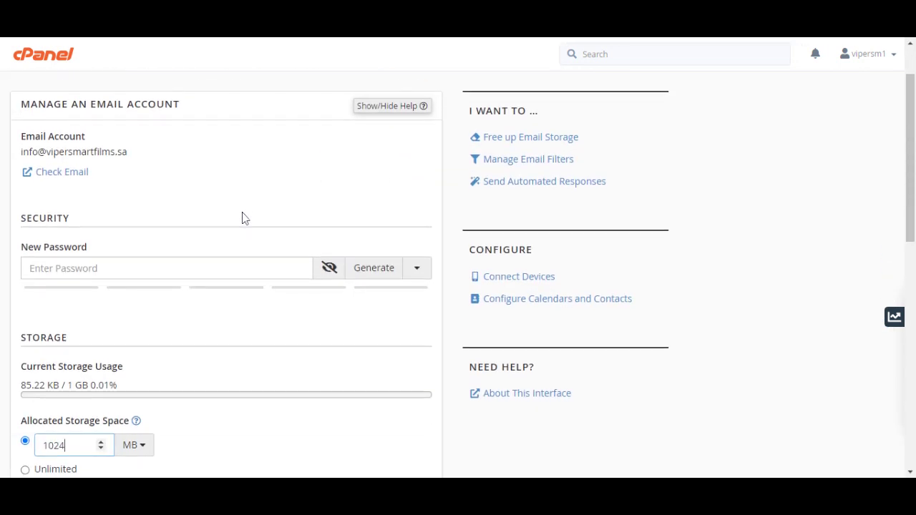
scroll(351, 243, down, 8)
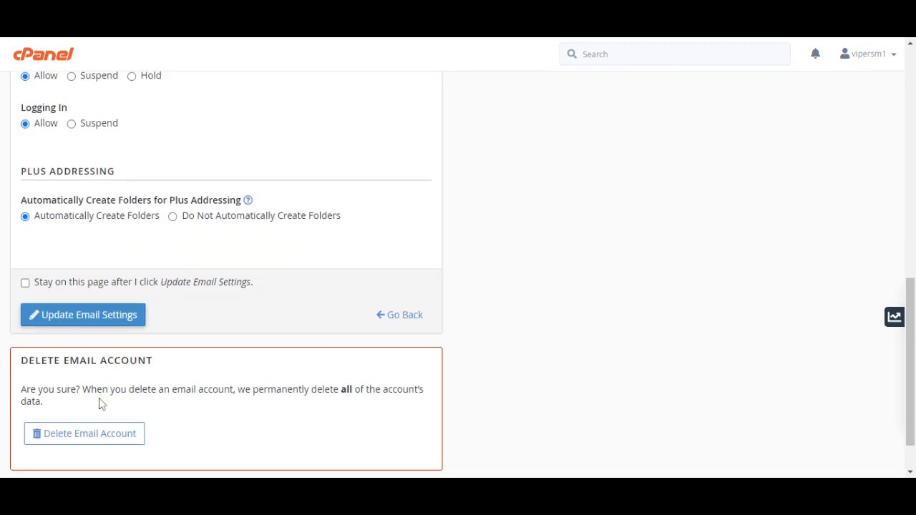
click(100, 417)
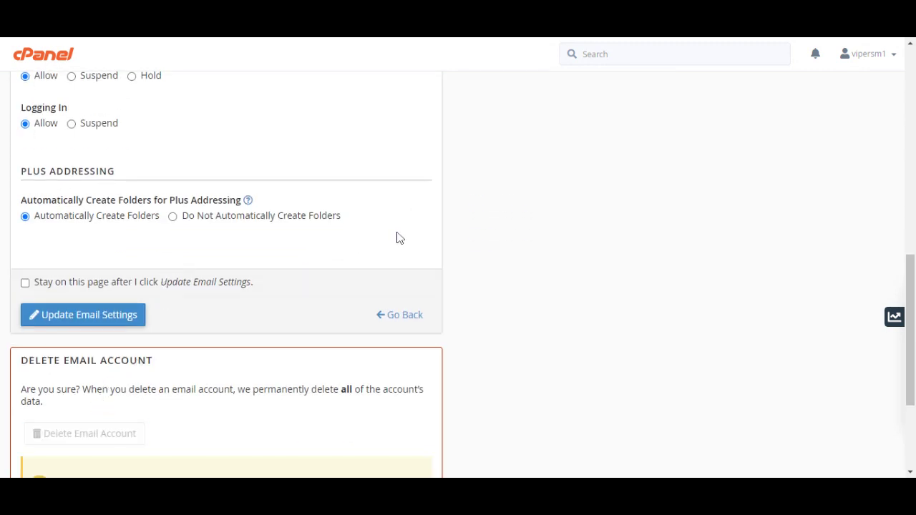
click(77, 358)
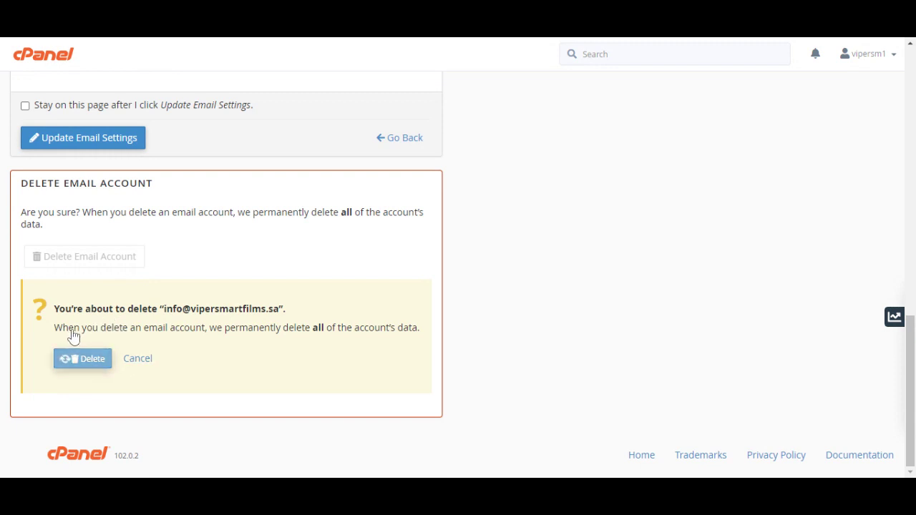